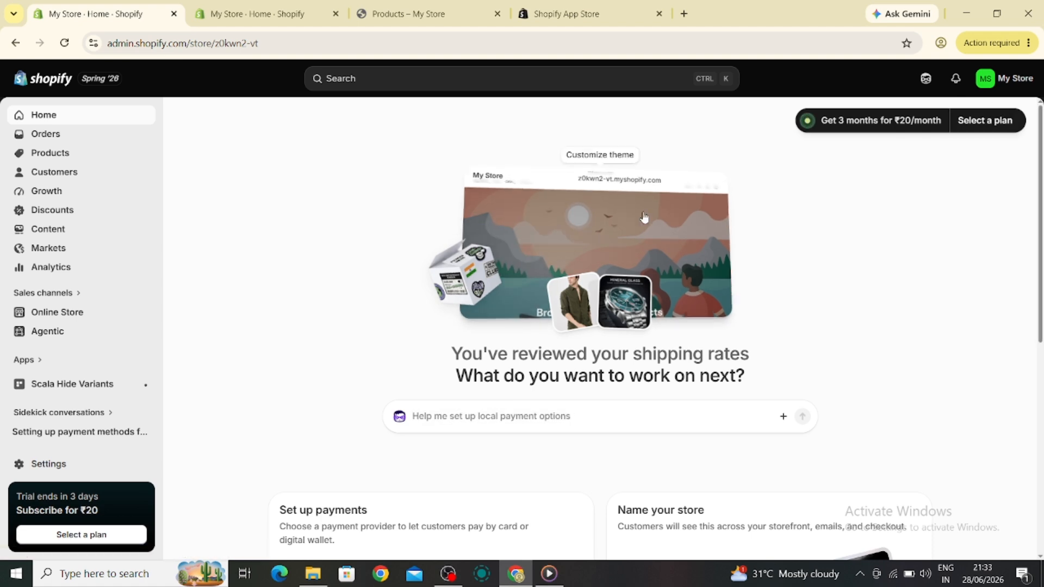
- Open the store's Taxes and duties settings and review the tax regions, duties and customs information sections
{"action": "left_click", "coordinate": [52, 466]}
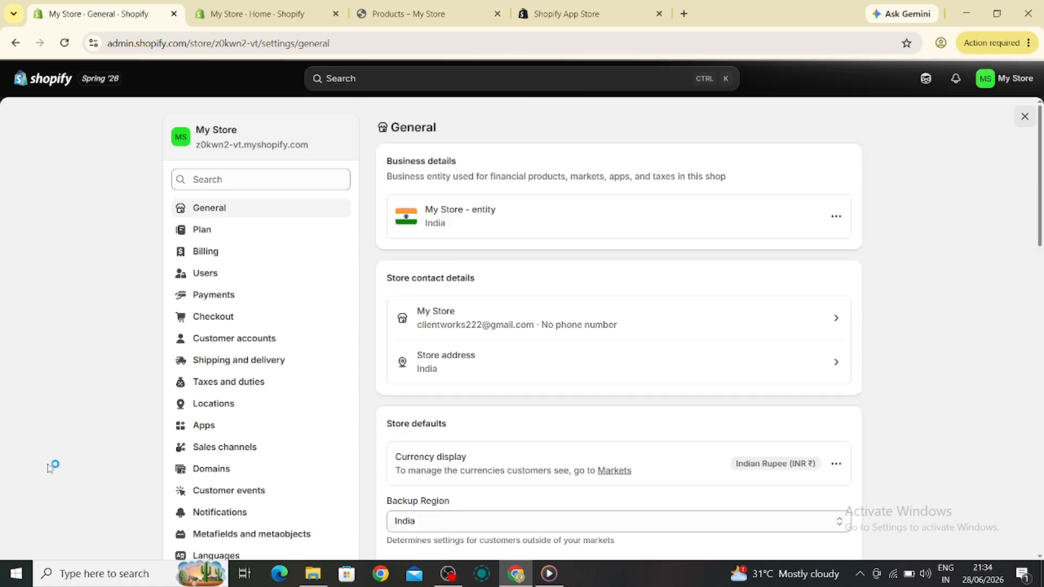
{"action": "left_click", "coordinate": [242, 387]}
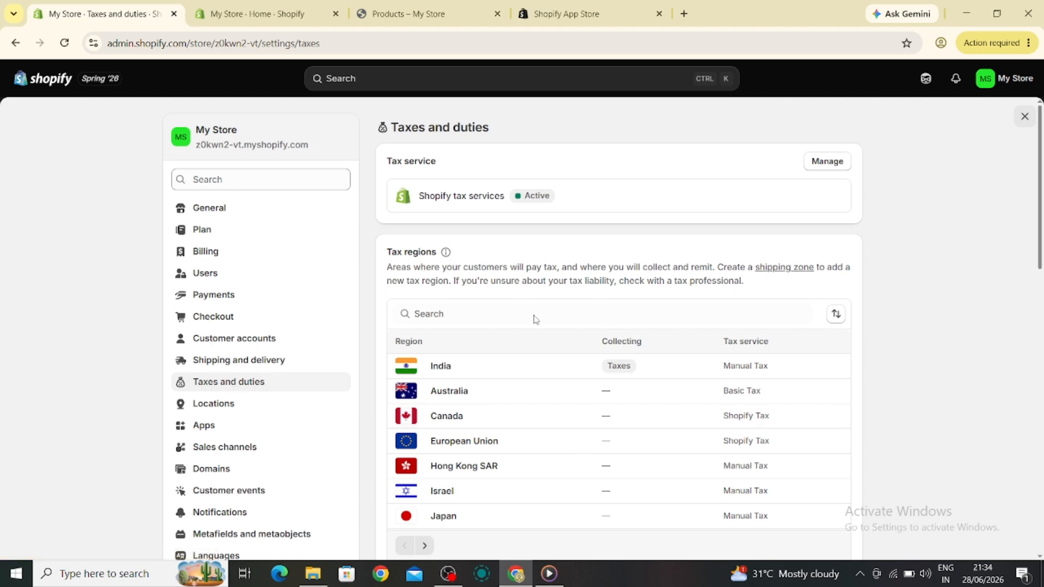
{"action": "scroll", "coordinate": [552, 352], "scroll_direction": "down", "scroll_amount": 6}
{"action": "scroll", "coordinate": [553, 352], "scroll_direction": "down", "scroll_amount": 3}
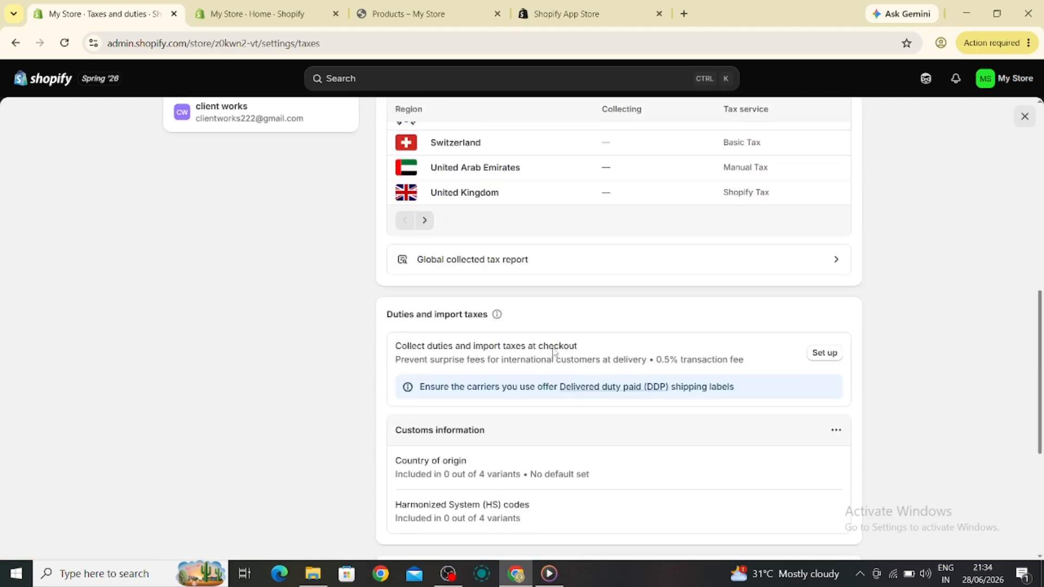
{"action": "scroll", "coordinate": [552, 348], "scroll_direction": "up", "scroll_amount": 8}
{"action": "scroll", "coordinate": [552, 358], "scroll_direction": "down", "scroll_amount": 10}
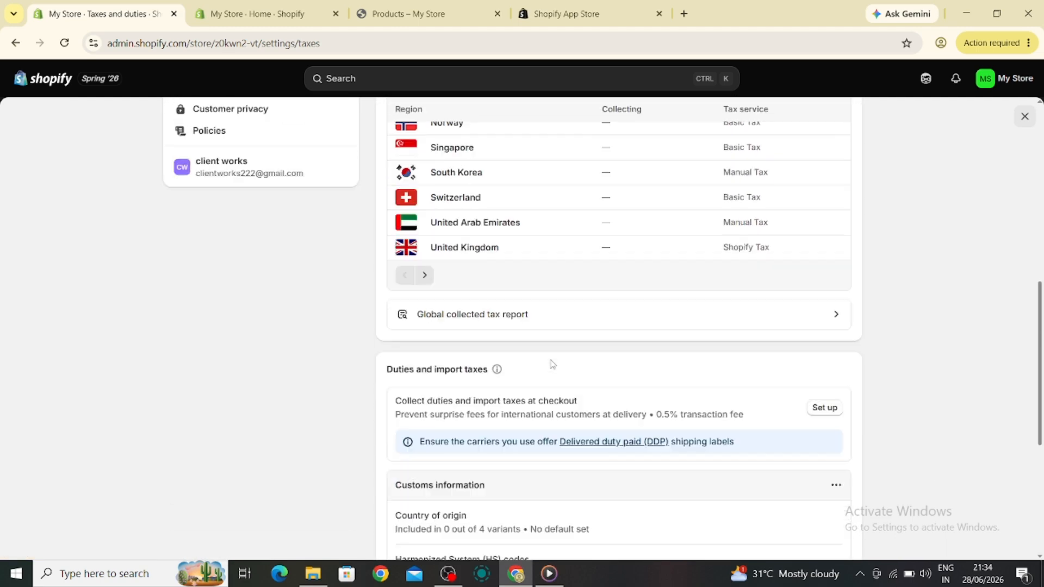
{"action": "scroll", "coordinate": [549, 361], "scroll_direction": "up", "scroll_amount": 7}
{"action": "scroll", "coordinate": [547, 362], "scroll_direction": "up", "scroll_amount": 6}
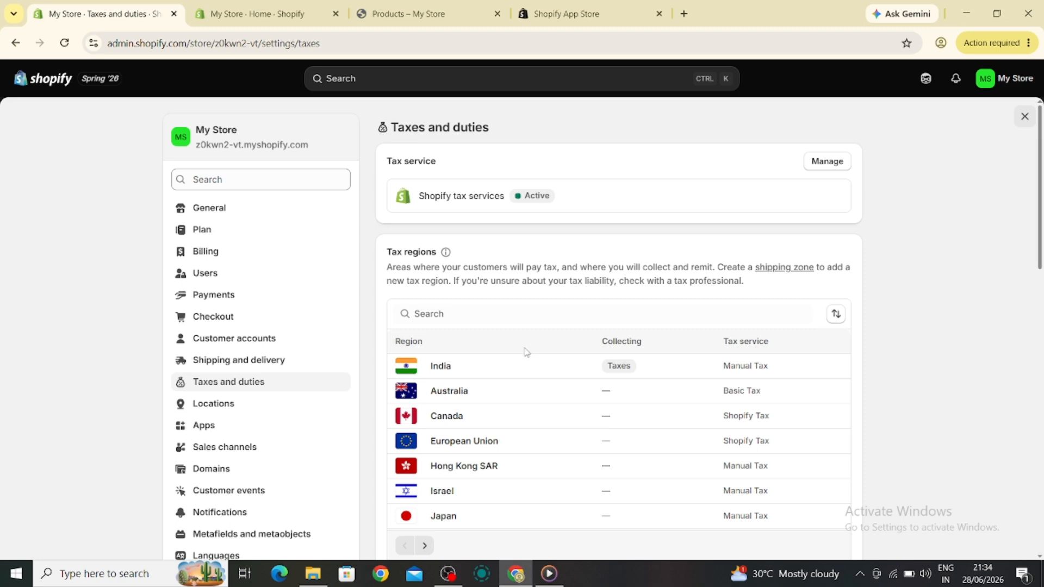
{"action": "scroll", "coordinate": [526, 353], "scroll_direction": "down", "scroll_amount": 1}
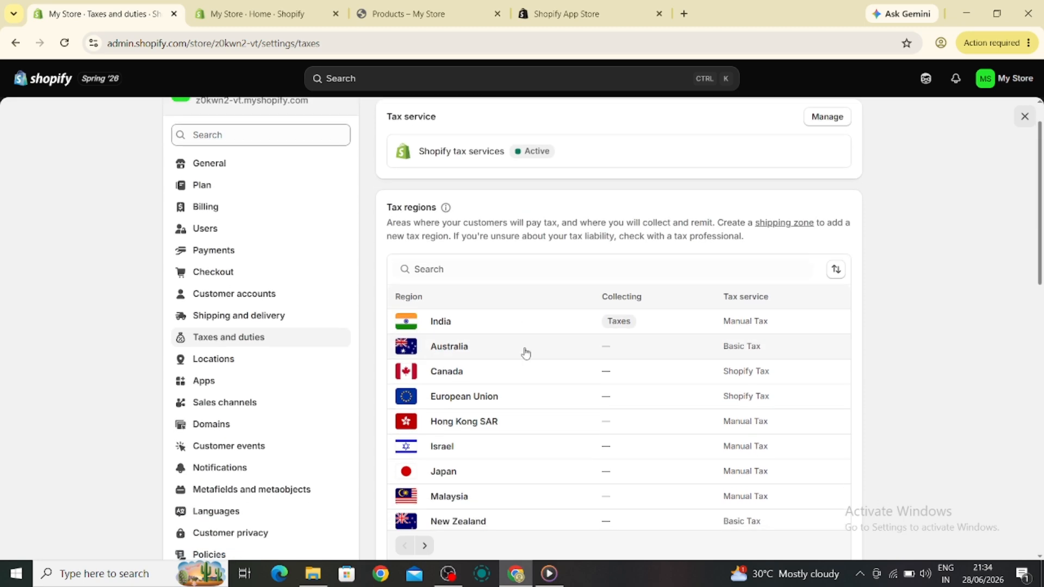
{"action": "scroll", "coordinate": [525, 353], "scroll_direction": "down", "scroll_amount": 1}
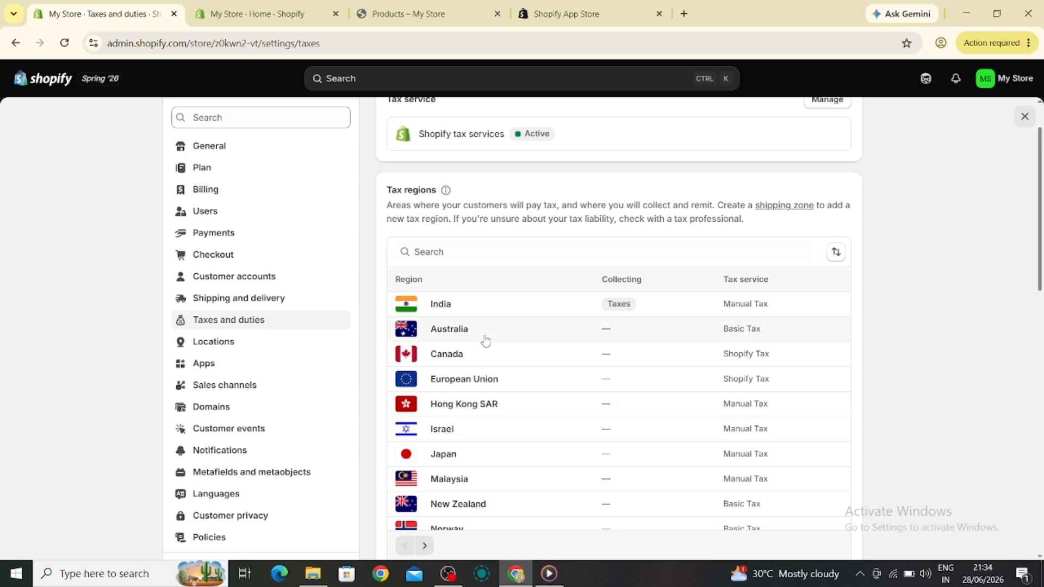
{"action": "scroll", "coordinate": [484, 340], "scroll_direction": "up", "scroll_amount": 1}
{"action": "scroll", "coordinate": [484, 344], "scroll_direction": "down", "scroll_amount": 3}
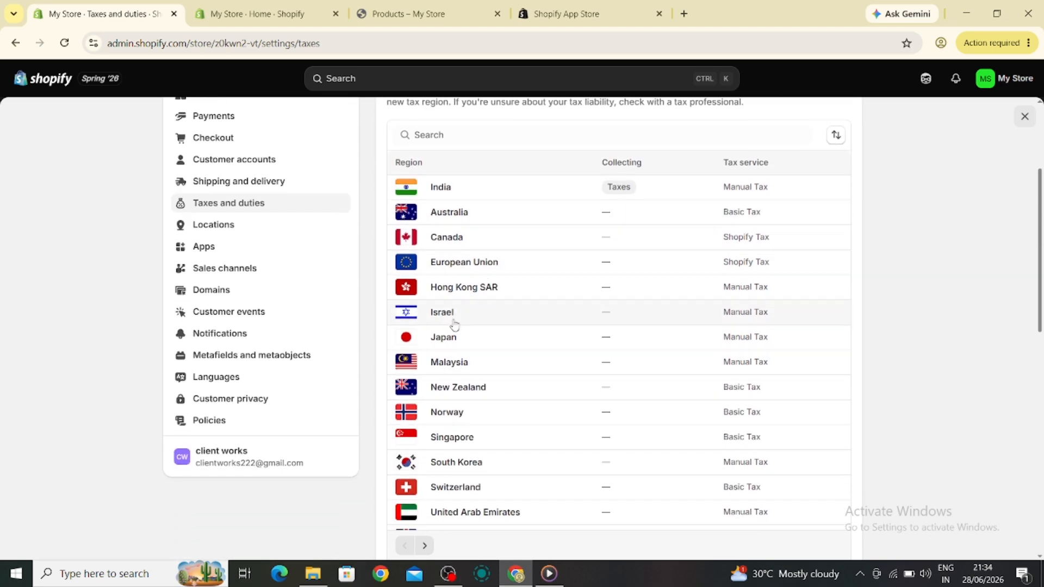
- Open the Australia tax region and review its GST collection, shipping override and product override sections
{"action": "left_click", "coordinate": [455, 220]}
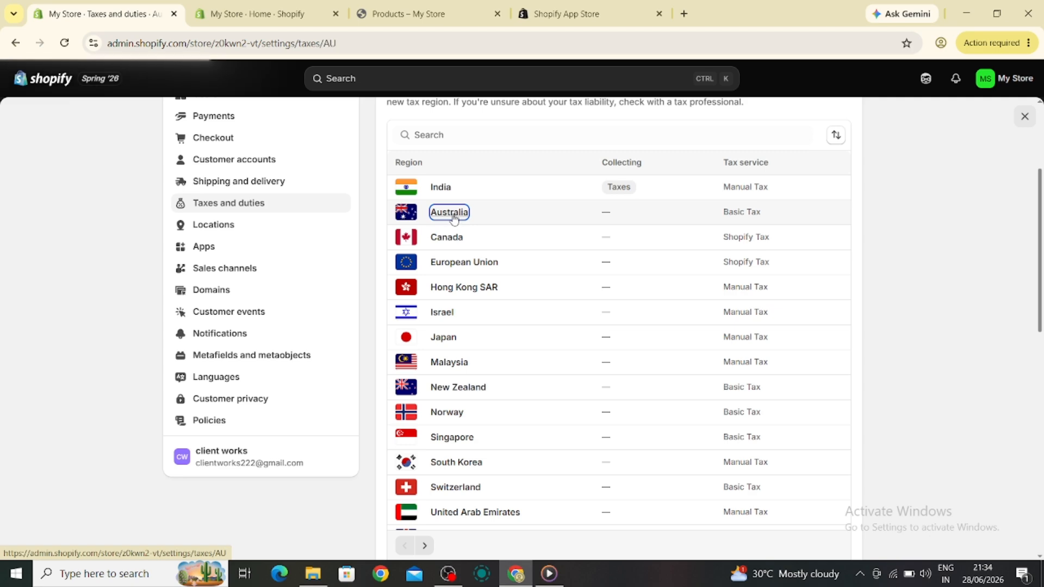
{"action": "scroll", "coordinate": [509, 292], "scroll_direction": "down", "scroll_amount": 3}
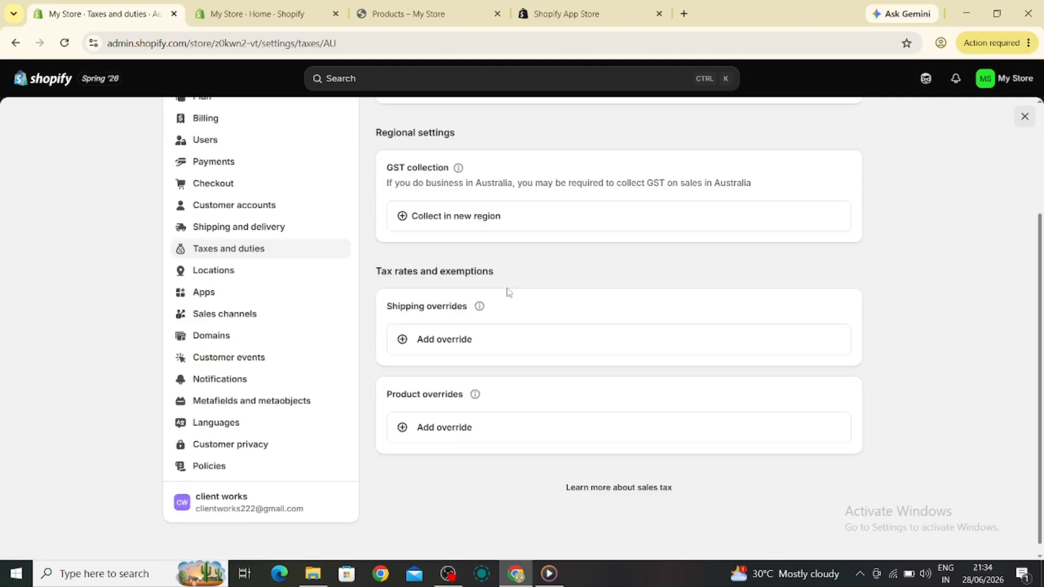
{"action": "scroll", "coordinate": [528, 259], "scroll_direction": "up", "scroll_amount": 2}
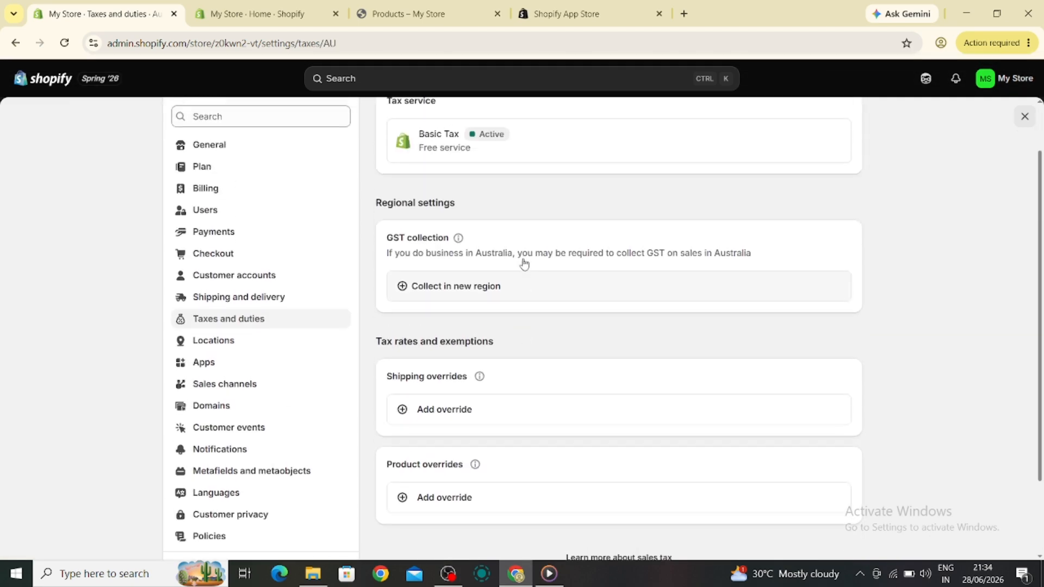
{"action": "scroll", "coordinate": [525, 262], "scroll_direction": "down", "scroll_amount": 2}
{"action": "scroll", "coordinate": [496, 279], "scroll_direction": "up", "scroll_amount": 3}
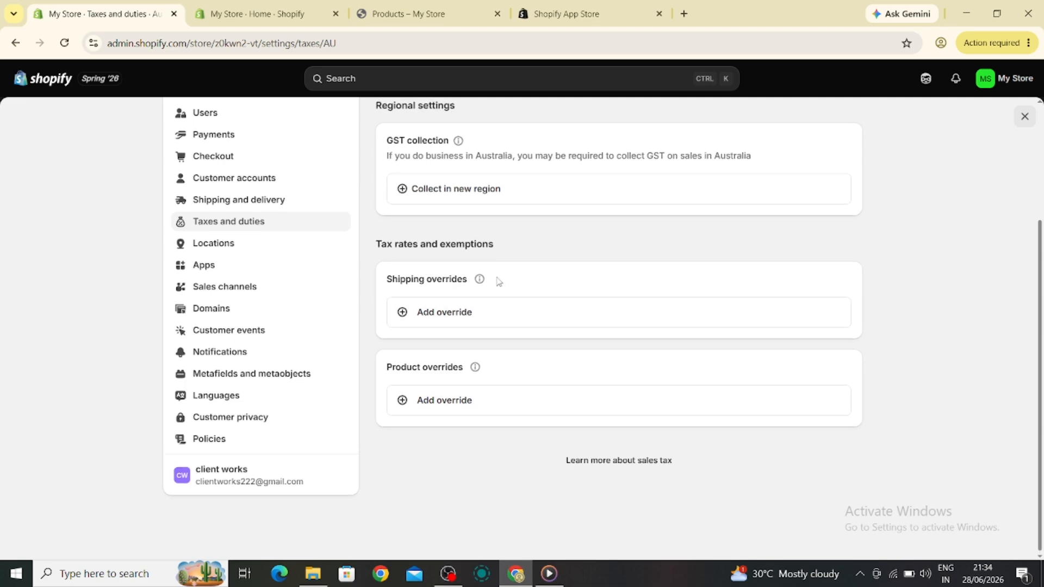
{"action": "scroll", "coordinate": [498, 281], "scroll_direction": "down", "scroll_amount": 3}
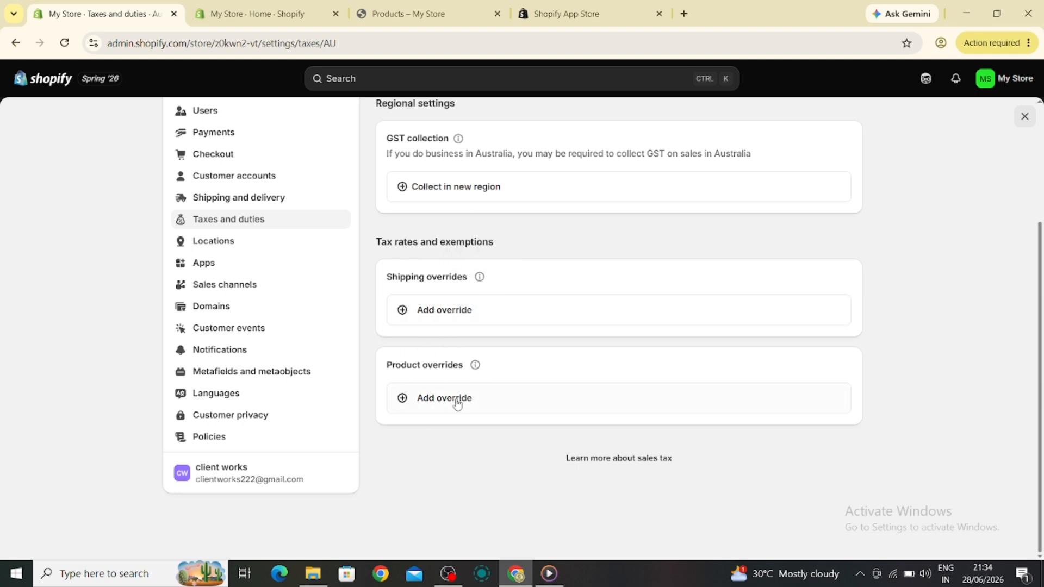
- Try to add a product tax override for the Home page collection in Australia and read the GST registration requirement
{"action": "left_click", "coordinate": [427, 402]}
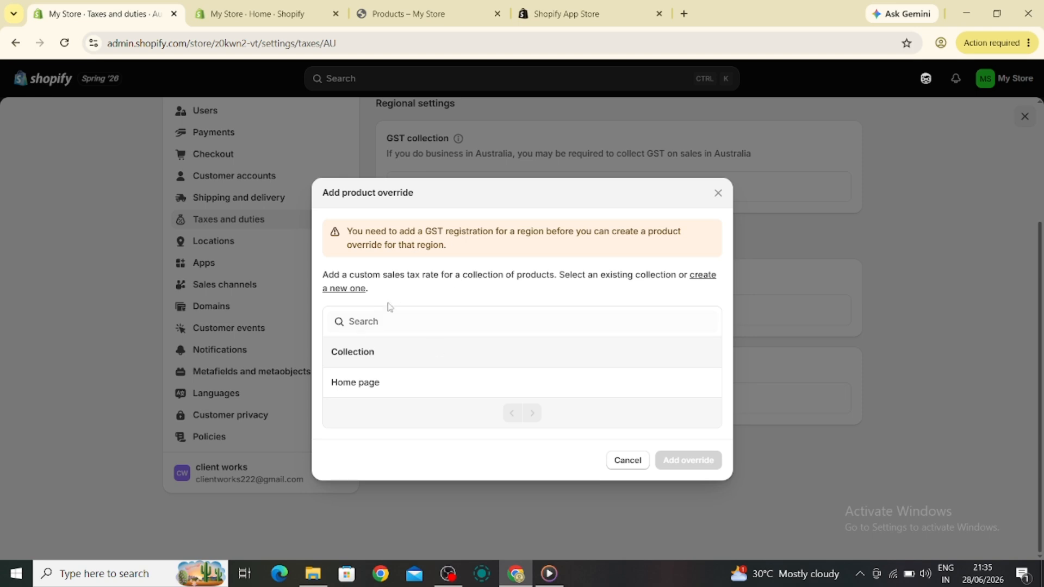
{"action": "left_click", "coordinate": [385, 320]}
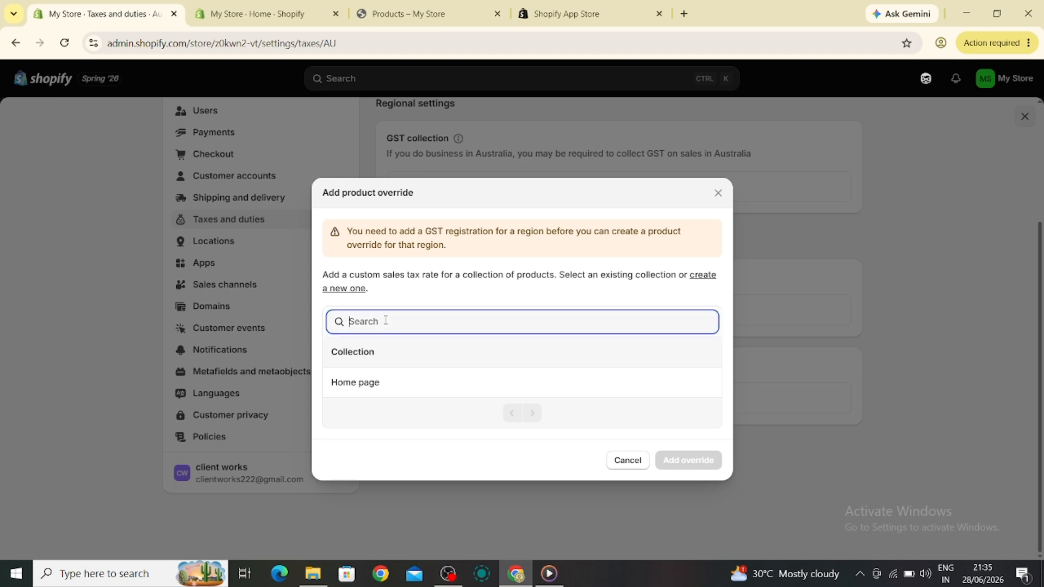
{"action": "left_click", "coordinate": [375, 382]}
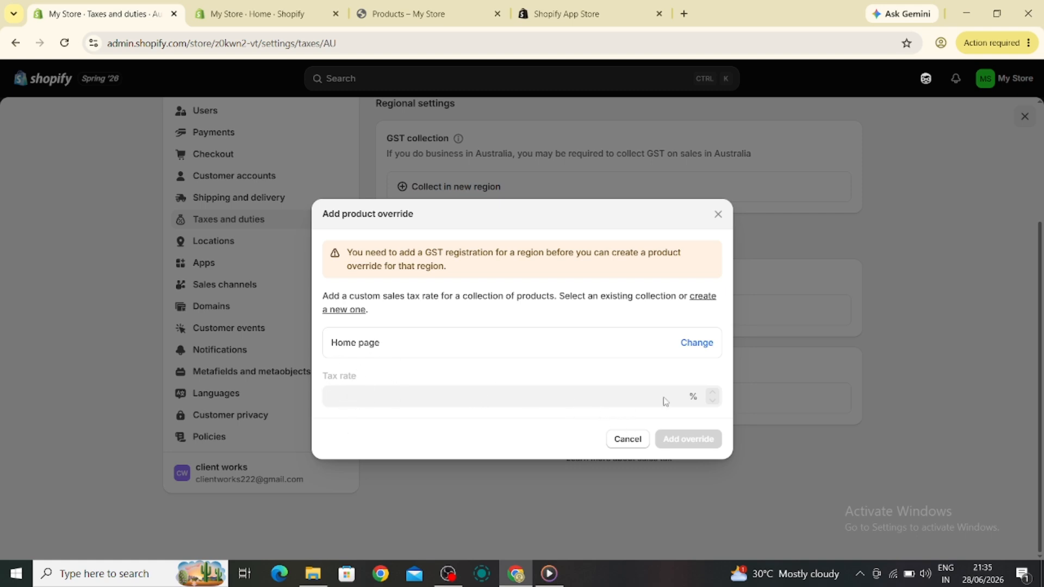
{"action": "left_click_drag", "start_coordinate": [356, 344], "coordinate": [388, 336]}
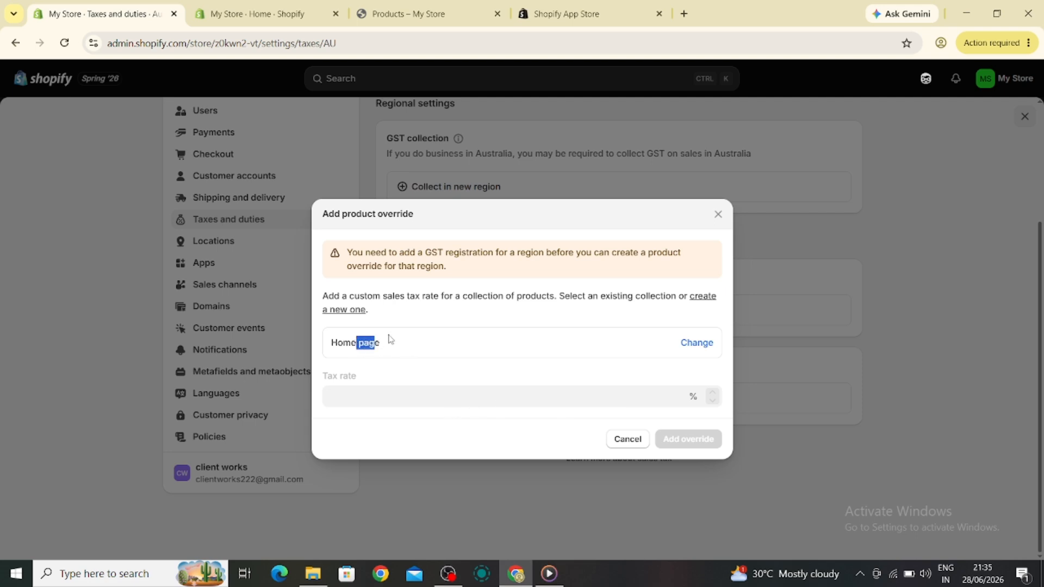
{"action": "left_click", "coordinate": [359, 357]}
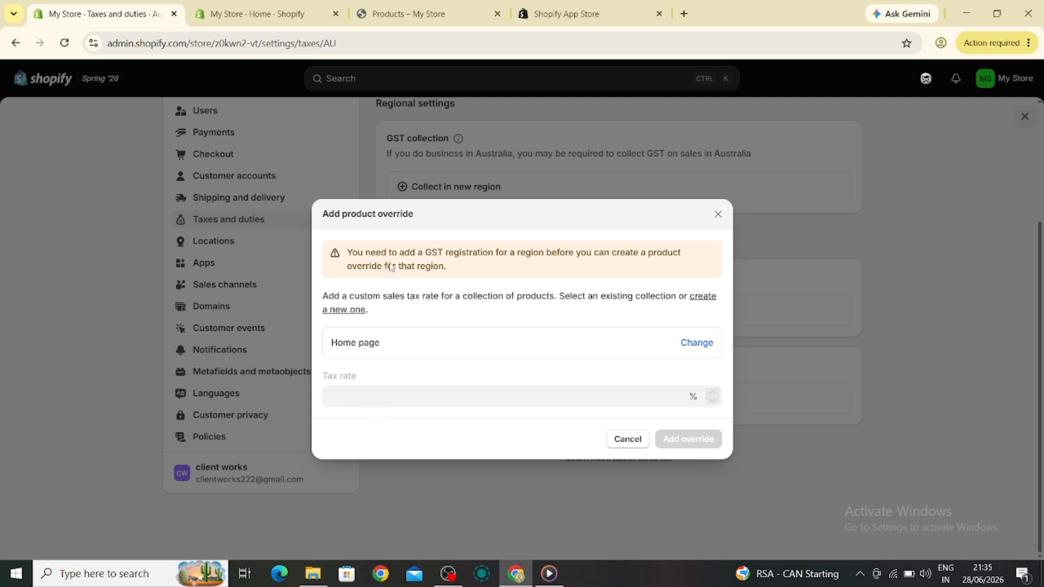
{"action": "left_click_drag", "start_coordinate": [350, 254], "coordinate": [461, 298]}
{"action": "left_click", "coordinate": [448, 311]}
{"action": "left_click_drag", "start_coordinate": [348, 255], "coordinate": [424, 284]}
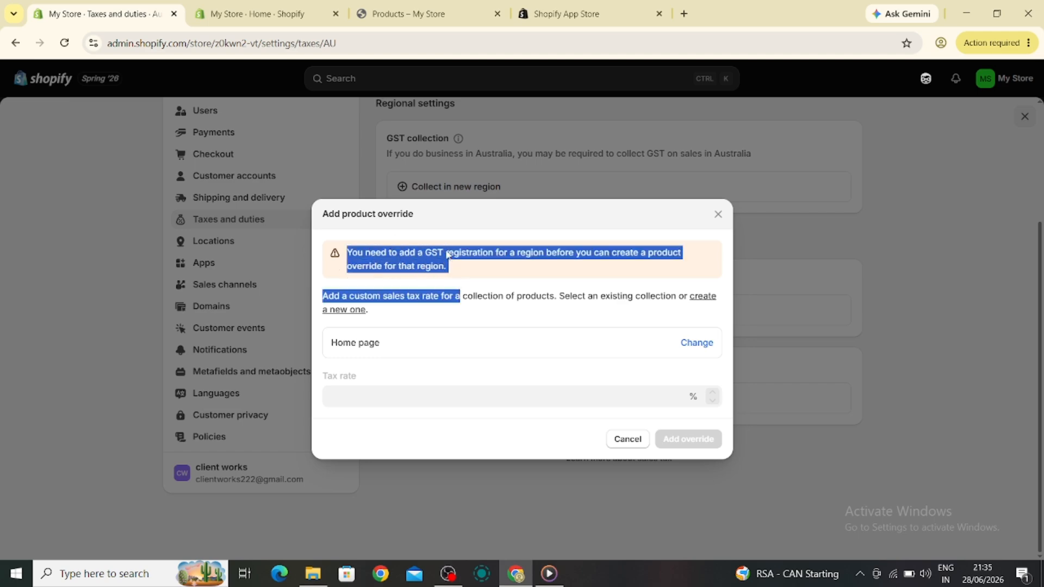
{"action": "left_click", "coordinate": [566, 408]}
- Open the matrix wrist watch product and examine its price section and the option to charge tax on it
{"action": "left_click", "coordinate": [38, 154]}
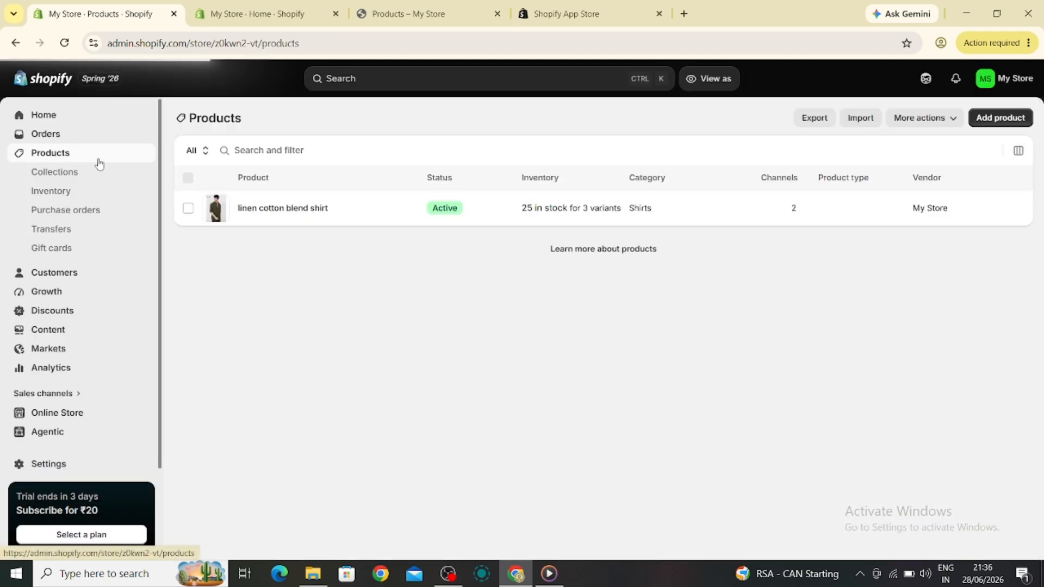
{"action": "left_click", "coordinate": [273, 211]}
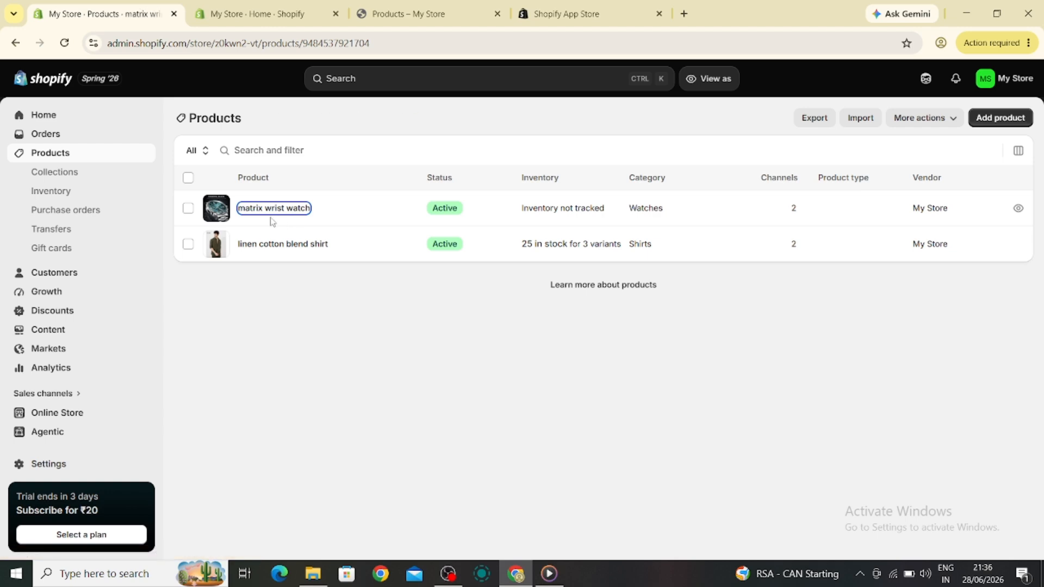
{"action": "scroll", "coordinate": [436, 310], "scroll_direction": "down", "scroll_amount": 7}
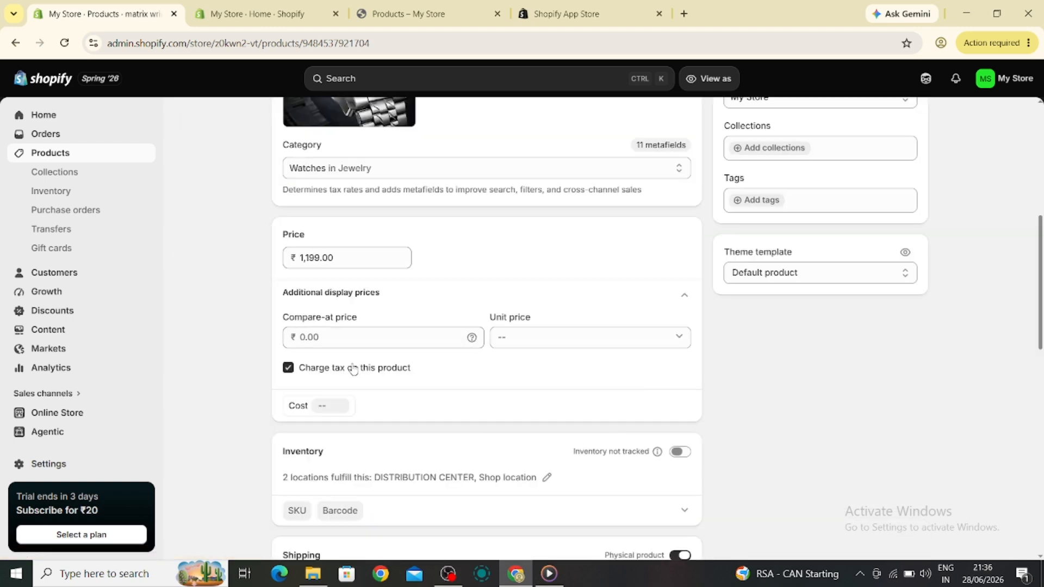
{"action": "left_click", "coordinate": [304, 374]}
{"action": "left_click", "coordinate": [302, 373]}
{"action": "left_click_drag", "start_coordinate": [301, 372], "coordinate": [409, 372]}
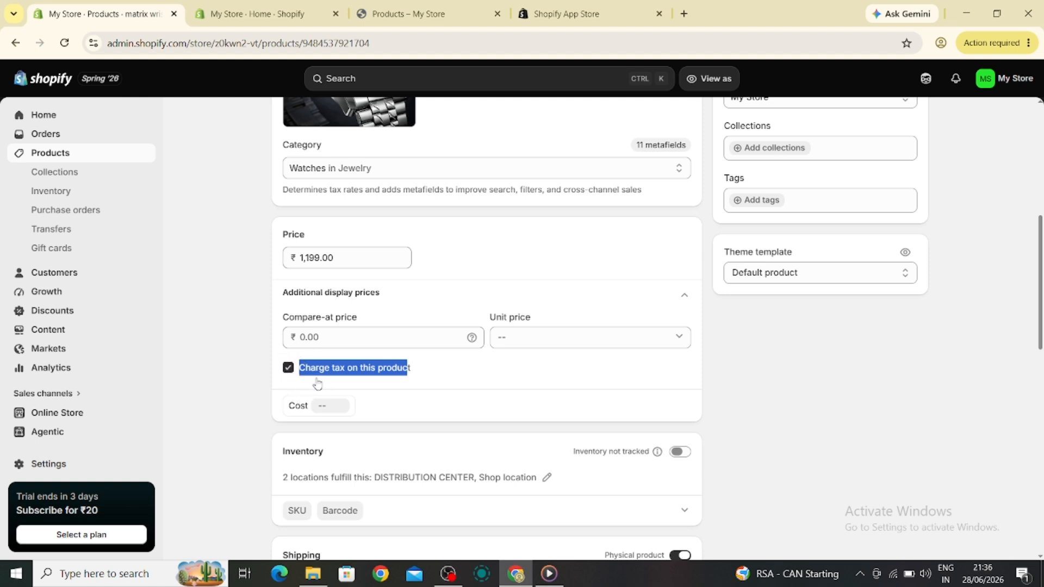
{"action": "left_click", "coordinate": [787, 379]}
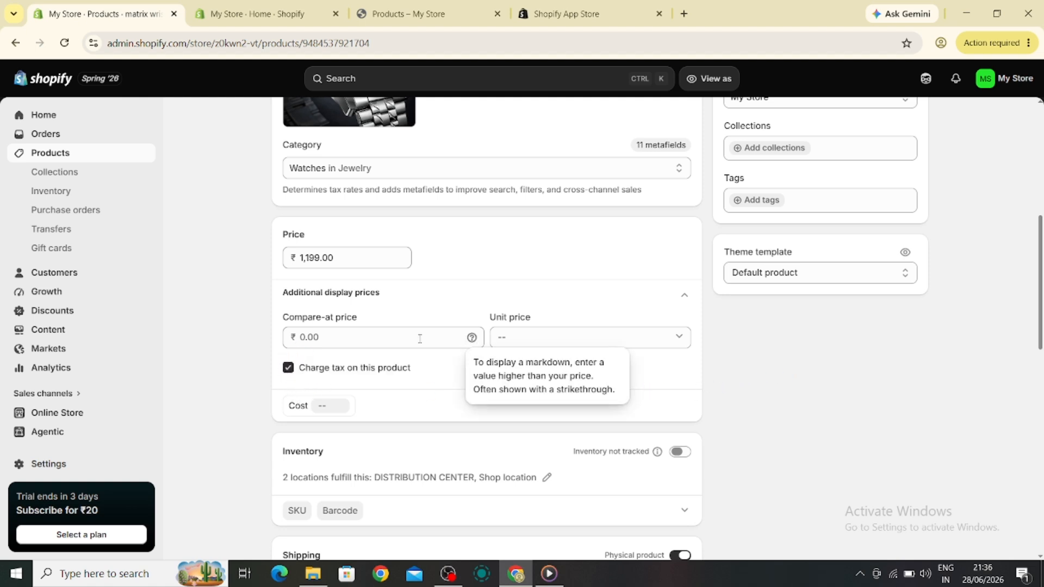
{"action": "scroll", "coordinate": [289, 266], "scroll_direction": "up", "scroll_amount": 3}
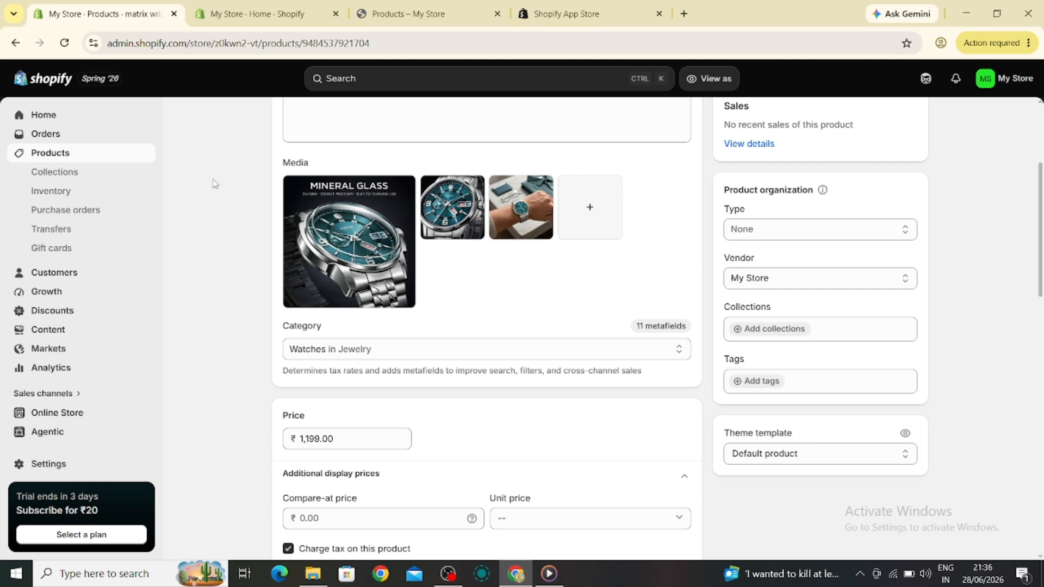
{"action": "scroll", "coordinate": [307, 250], "scroll_direction": "down", "scroll_amount": 2}
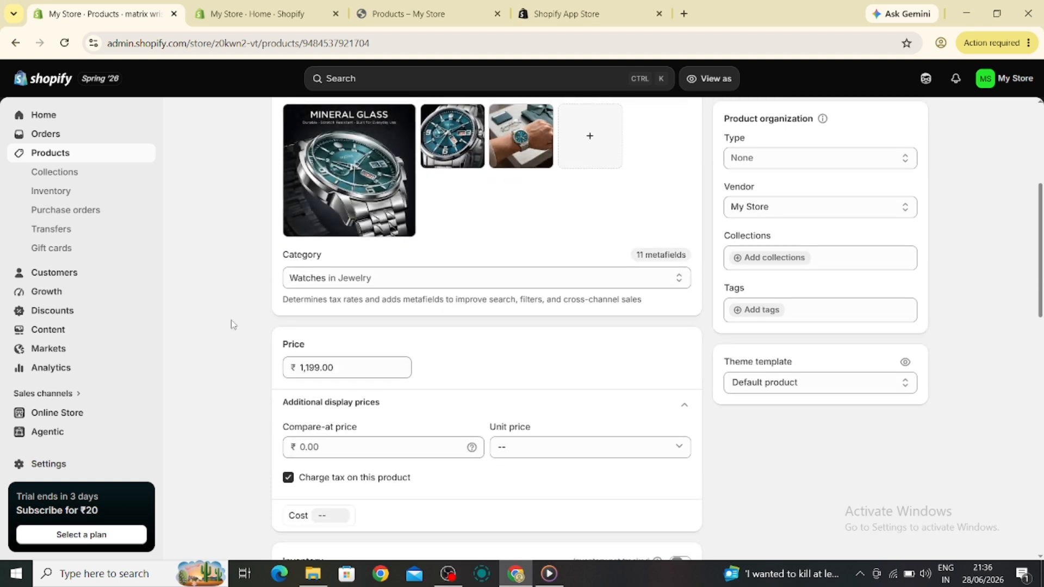
{"action": "scroll", "coordinate": [238, 322], "scroll_direction": "down", "scroll_amount": 2}
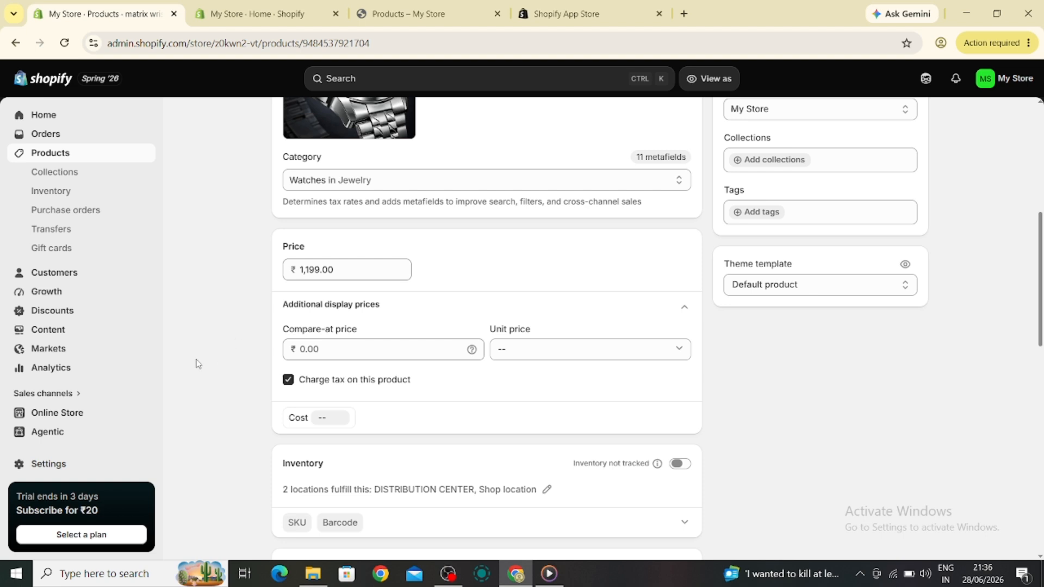
- Return to the Taxes and duties settings and open the India tax region
{"action": "left_click", "coordinate": [70, 465]}
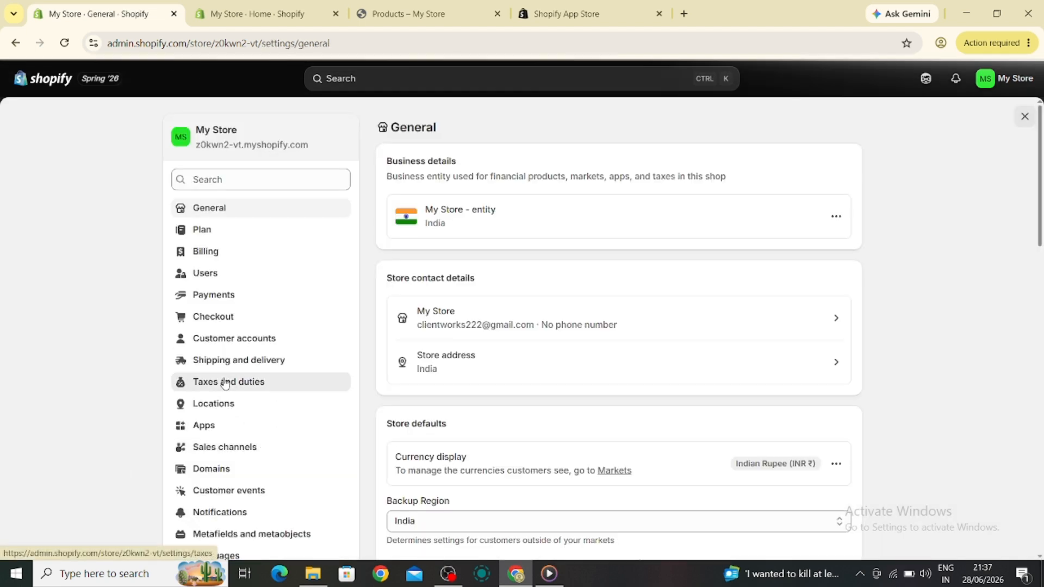
{"action": "left_click", "coordinate": [248, 385]}
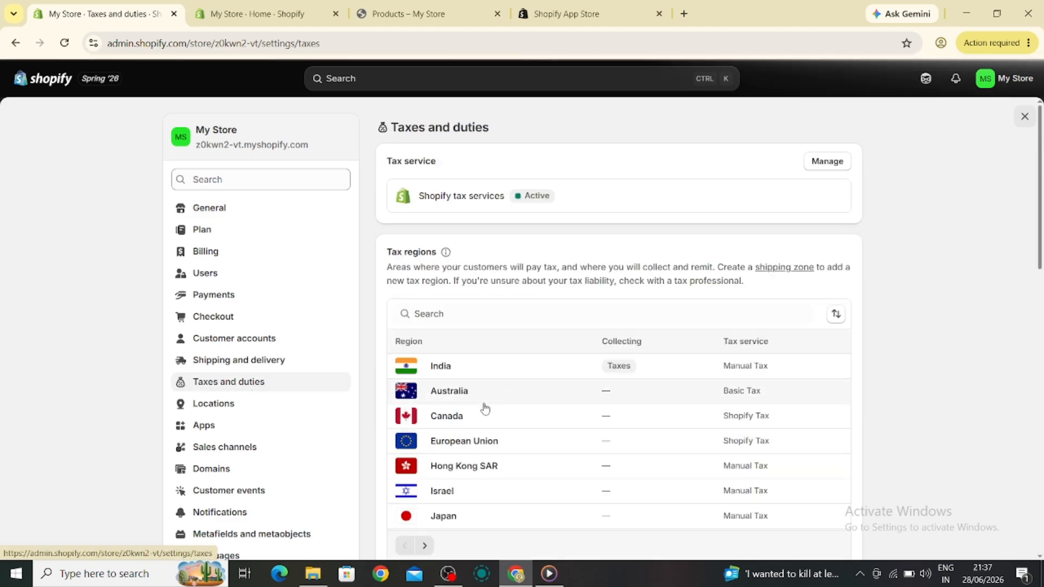
{"action": "scroll", "coordinate": [517, 437], "scroll_direction": "down", "scroll_amount": 3}
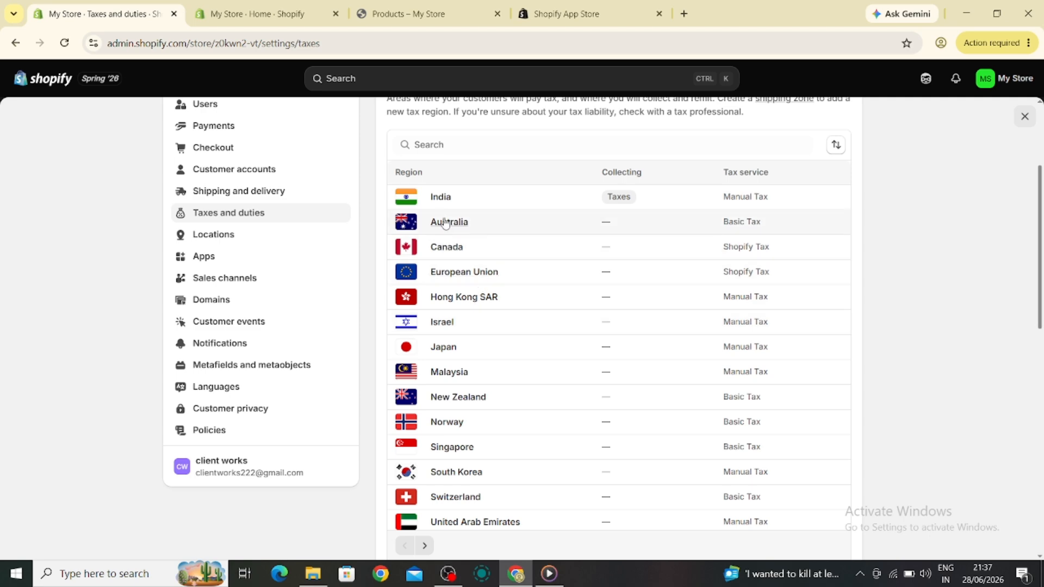
{"action": "left_click", "coordinate": [441, 197]}
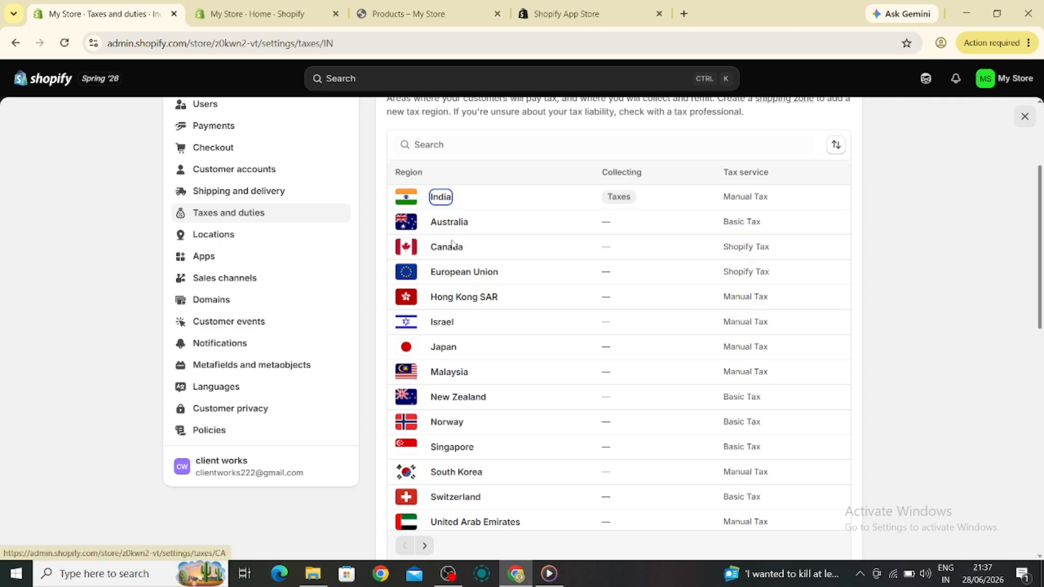
- Add a products tax override for the Home page collection with India as location and a 1% tax rate
{"action": "scroll", "coordinate": [483, 289], "scroll_direction": "down", "scroll_amount": 6}
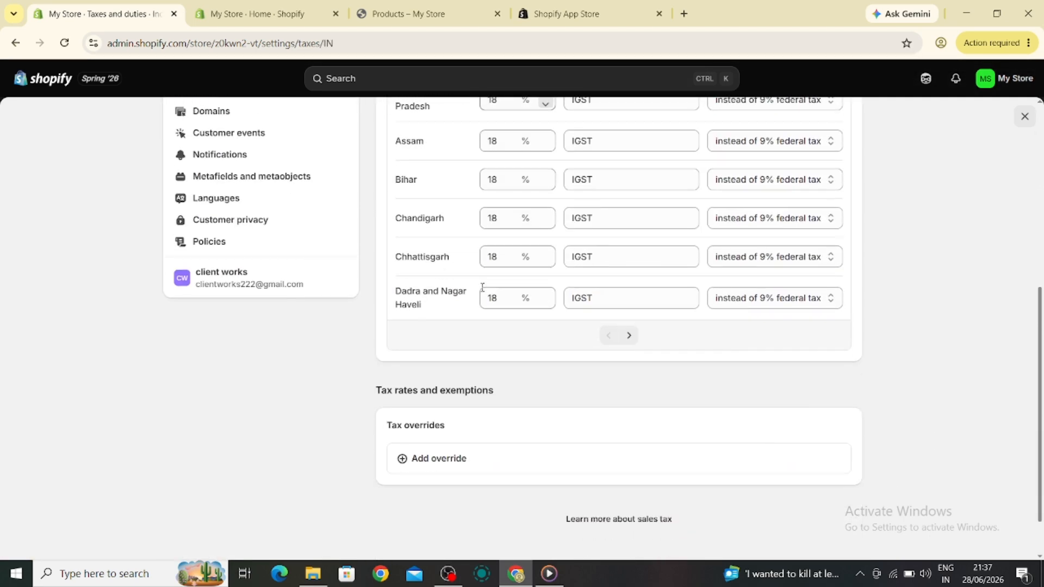
{"action": "scroll", "coordinate": [483, 288], "scroll_direction": "down", "scroll_amount": 1}
{"action": "left_click", "coordinate": [415, 399]}
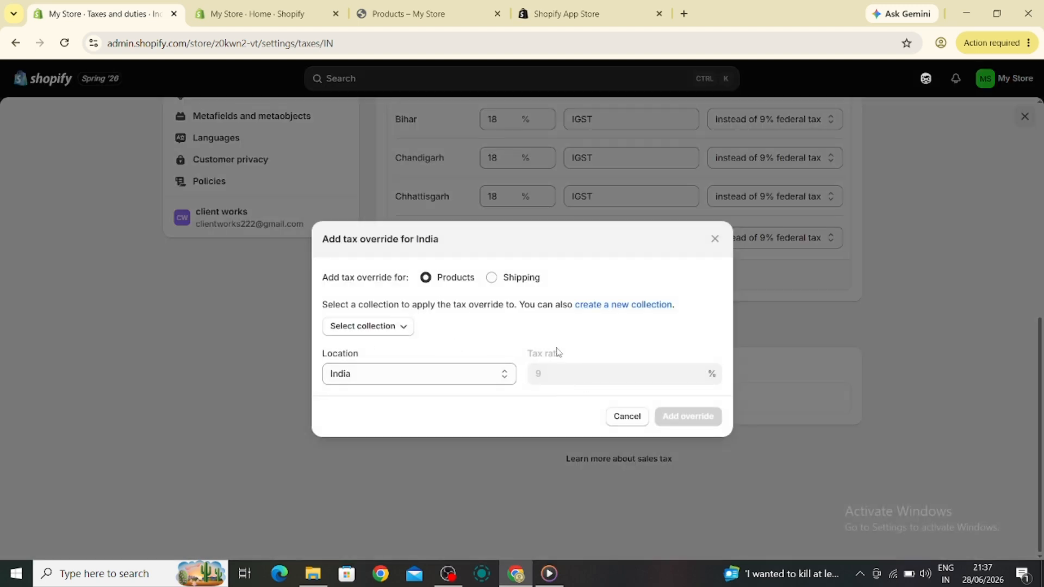
{"action": "left_click", "coordinate": [387, 326]}
{"action": "left_click", "coordinate": [472, 391]}
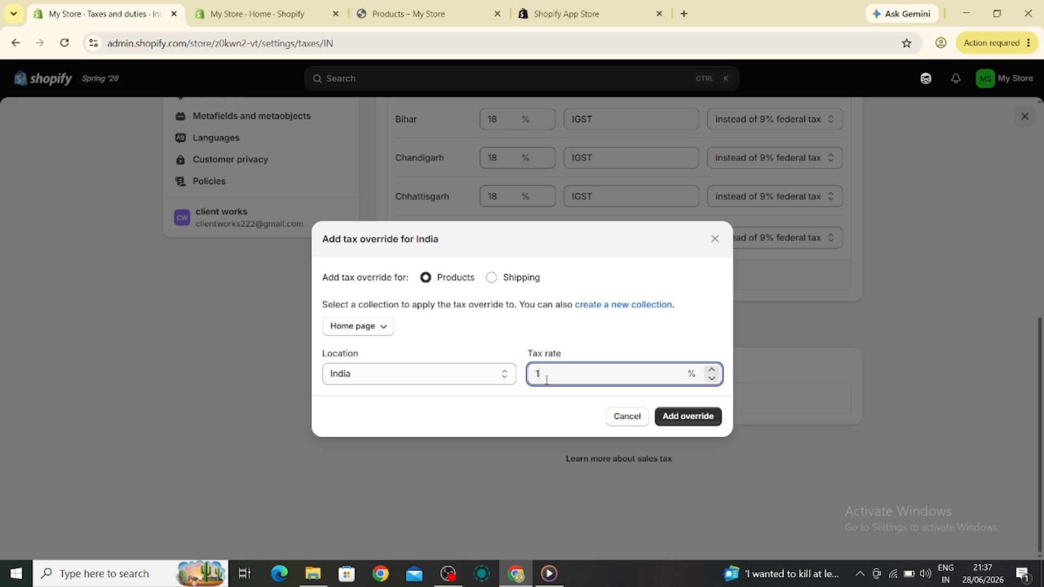
{"action": "left_click", "coordinate": [683, 415]}
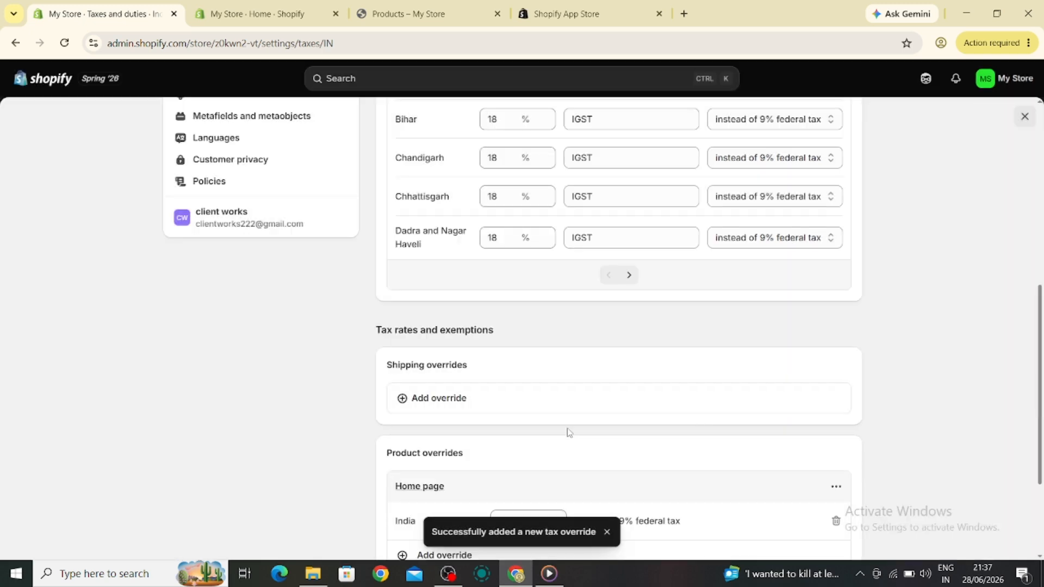
- Review the Home page product override and compare it with the base tax rates for the regions on the India tax page
{"action": "scroll", "coordinate": [544, 392], "scroll_direction": "down", "scroll_amount": 3}
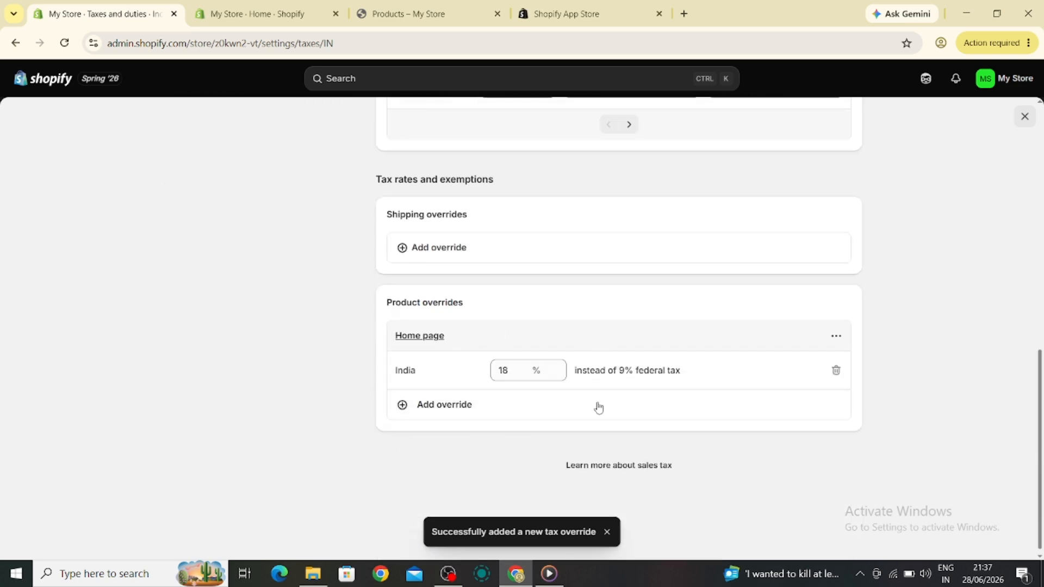
{"action": "scroll", "coordinate": [563, 381], "scroll_direction": "up", "scroll_amount": 3}
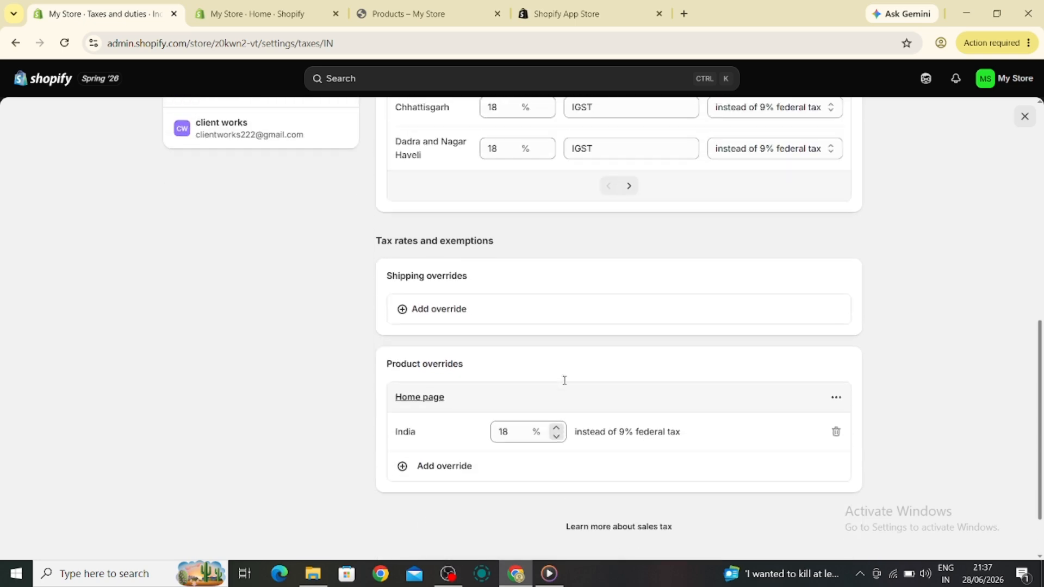
{"action": "scroll", "coordinate": [564, 385], "scroll_direction": "up", "scroll_amount": 3}
{"action": "scroll", "coordinate": [562, 385], "scroll_direction": "down", "scroll_amount": 6}
{"action": "scroll", "coordinate": [561, 385], "scroll_direction": "up", "scroll_amount": 8}
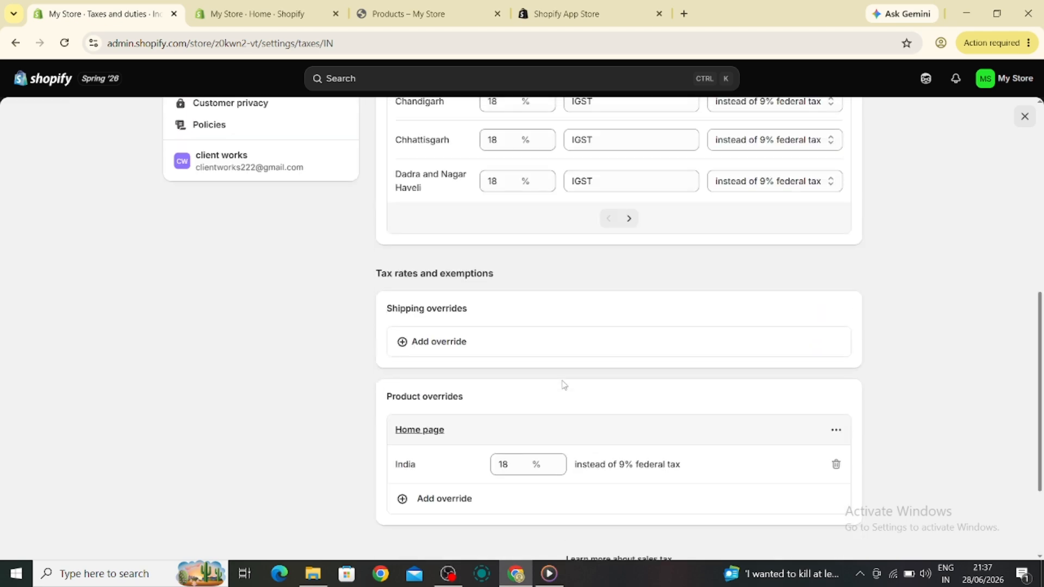
{"action": "scroll", "coordinate": [560, 380], "scroll_direction": "up", "scroll_amount": 4}
{"action": "scroll", "coordinate": [543, 356], "scroll_direction": "down", "scroll_amount": 2}
{"action": "scroll", "coordinate": [542, 357], "scroll_direction": "up", "scroll_amount": 2}
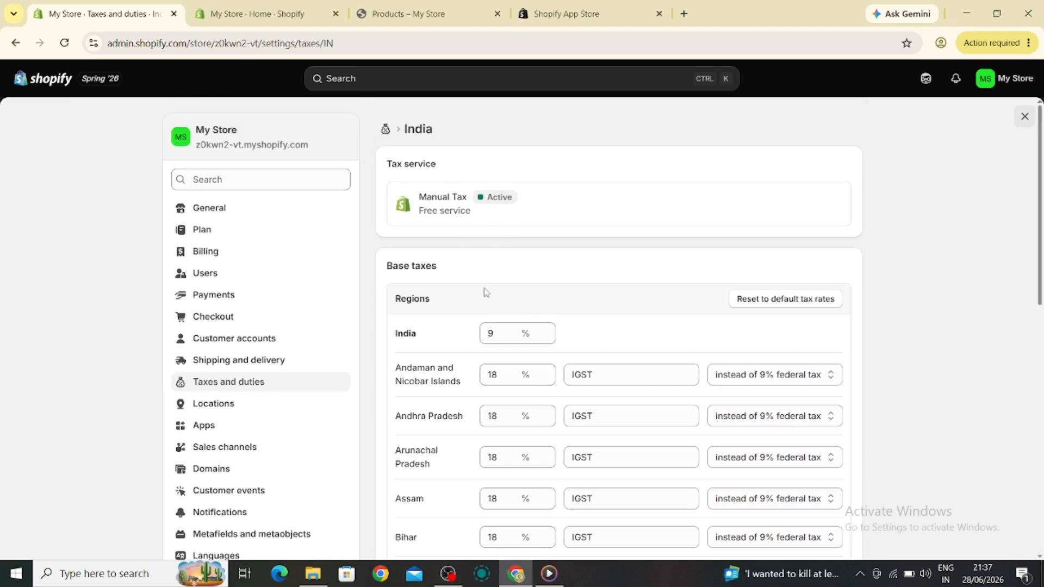
{"action": "scroll", "coordinate": [484, 292], "scroll_direction": "down", "scroll_amount": 5}
{"action": "scroll", "coordinate": [484, 292], "scroll_direction": "down", "scroll_amount": 5}
{"action": "scroll", "coordinate": [482, 298], "scroll_direction": "up", "scroll_amount": 9}
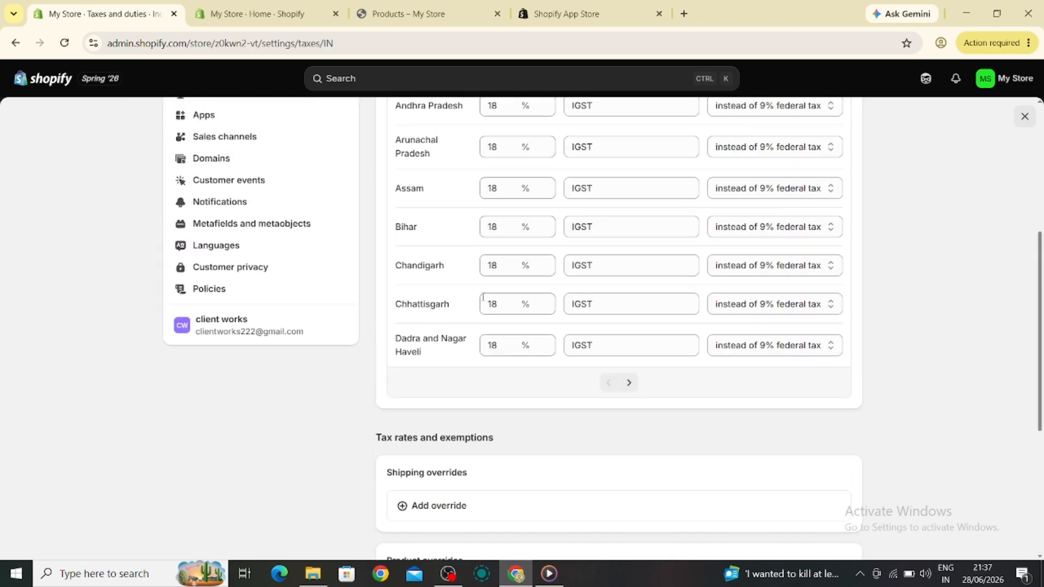
{"action": "scroll", "coordinate": [482, 303], "scroll_direction": "up", "scroll_amount": 1}
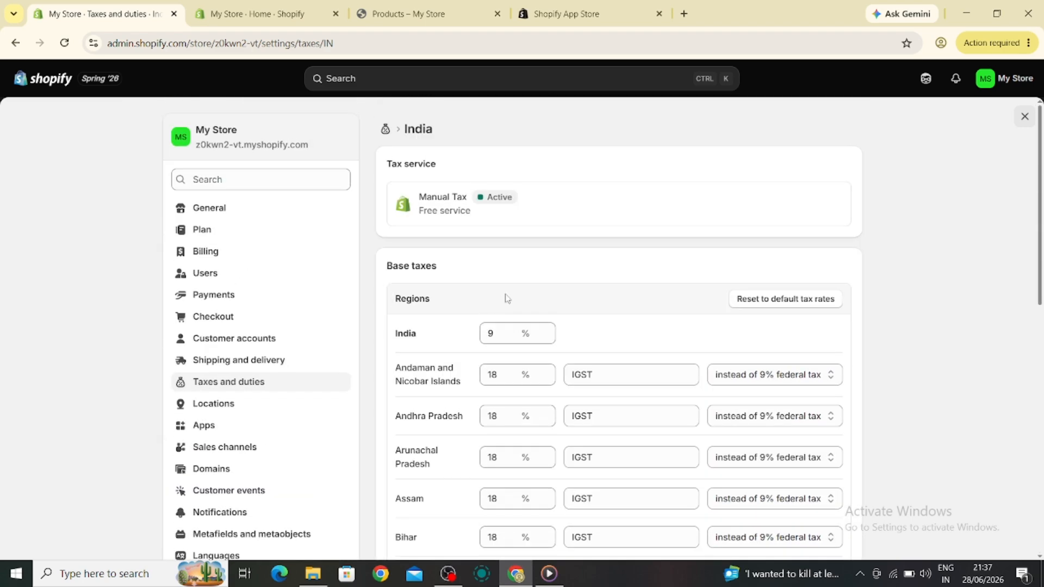